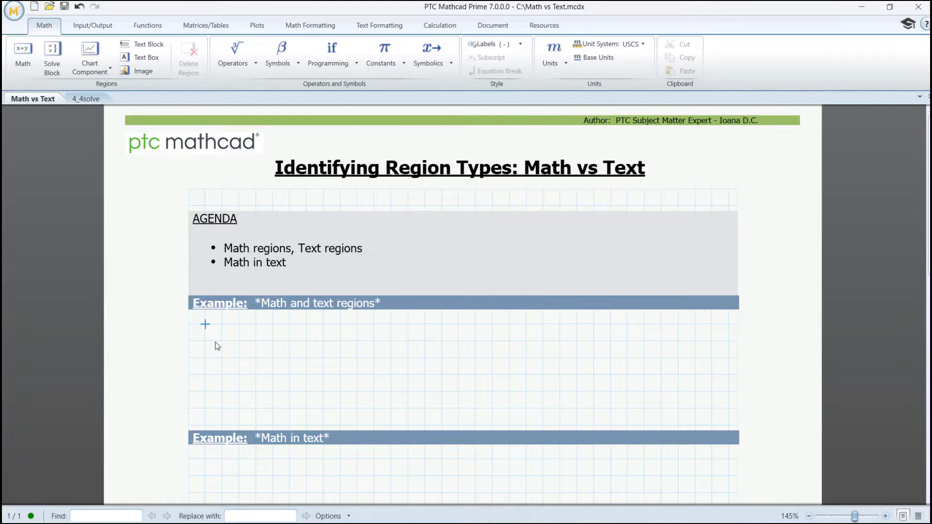
Step: Define x:=20 and y:=5, and evaluate x+y=25, each in its own math region
type(":20")
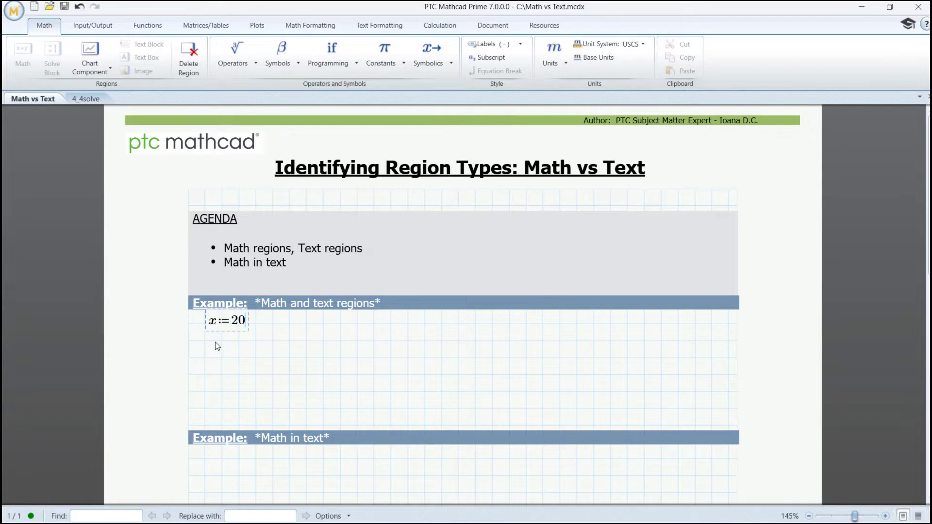
left_click(275, 323)
type("y:5")
left_click(344, 323)
type("x+y=25")
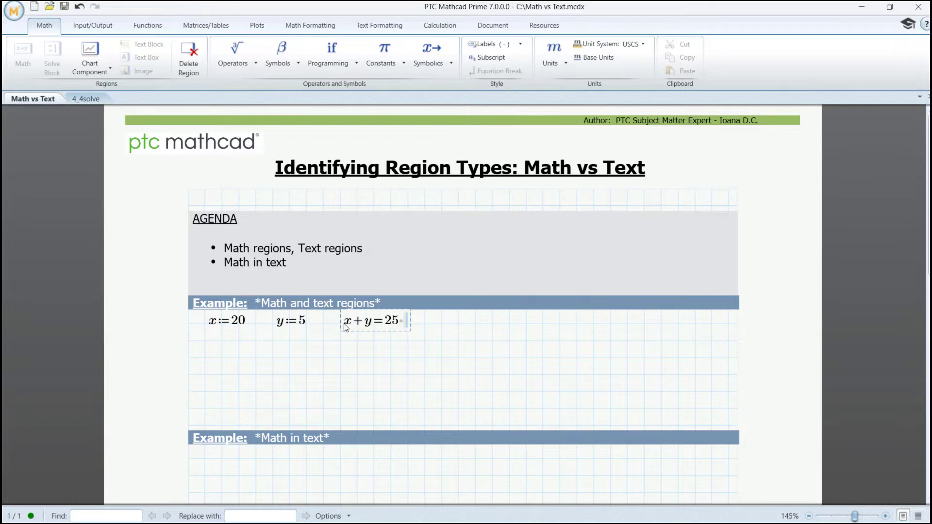
Step: Check the label type of x and browse the Operators palette, leaving both unchanged
left_click(216, 323)
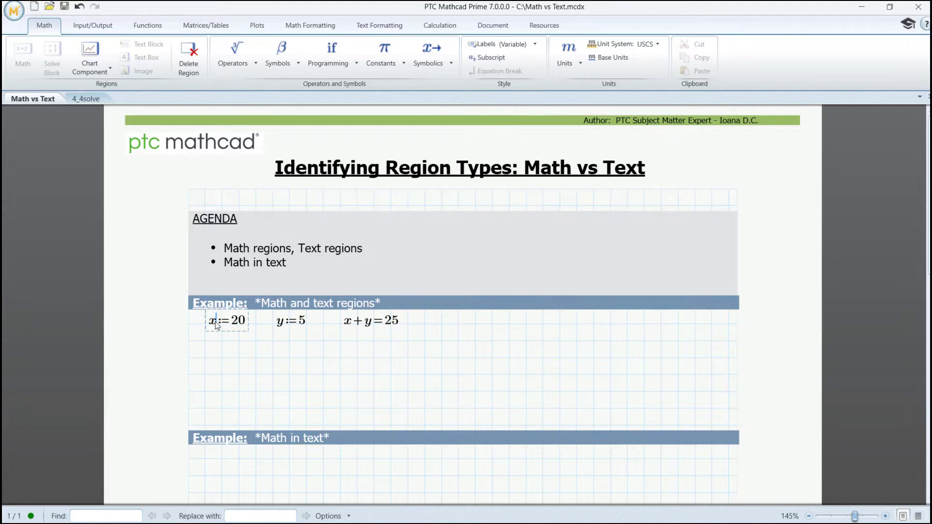
left_click(512, 45)
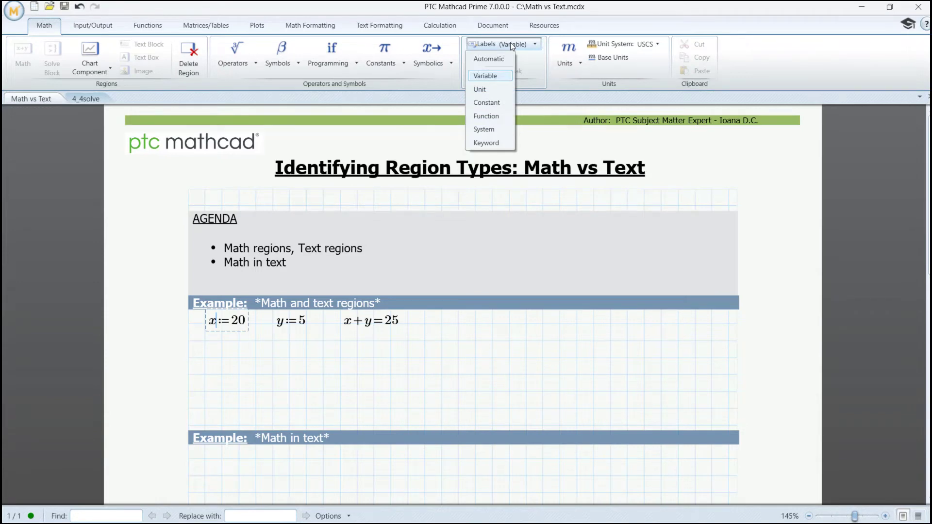
left_click(362, 328)
left_click(362, 328)
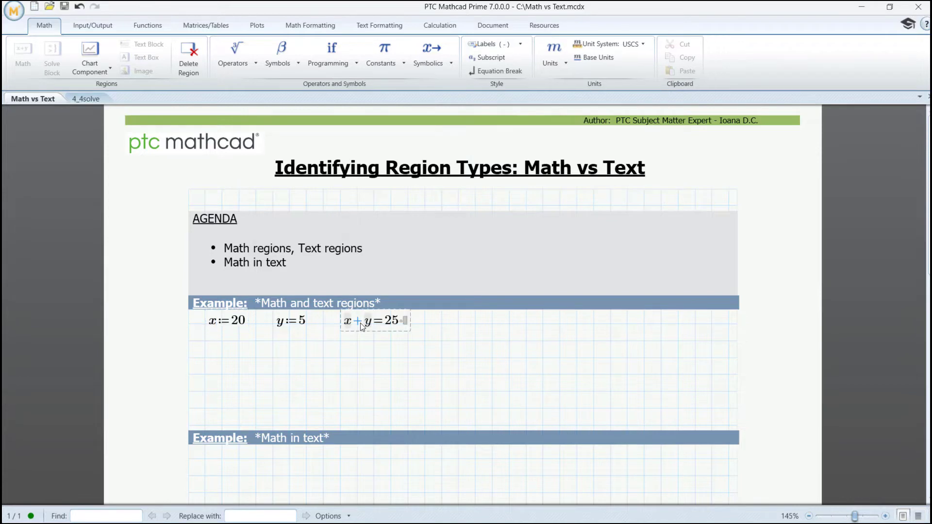
left_click(249, 61)
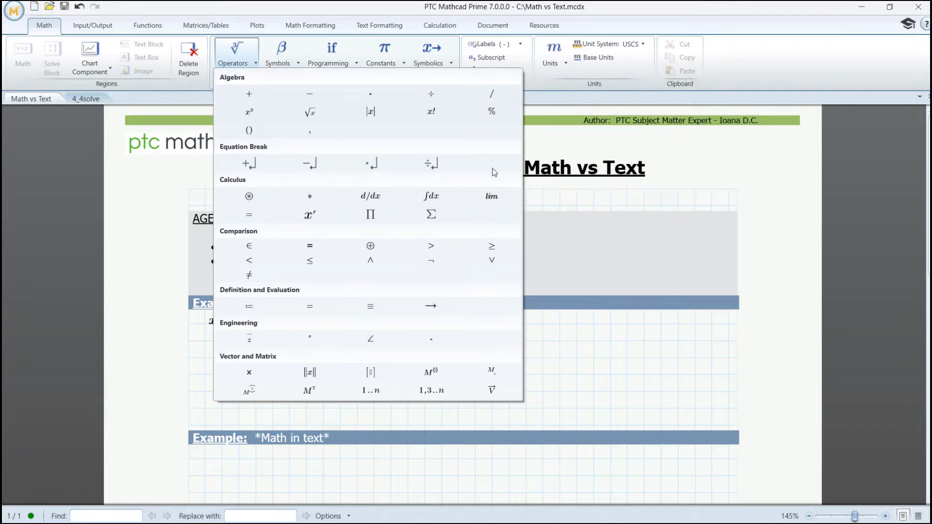
left_click(543, 350)
Step: Evaluate the constant e to 2.718 in a new region right of the sum
left_click(459, 325)
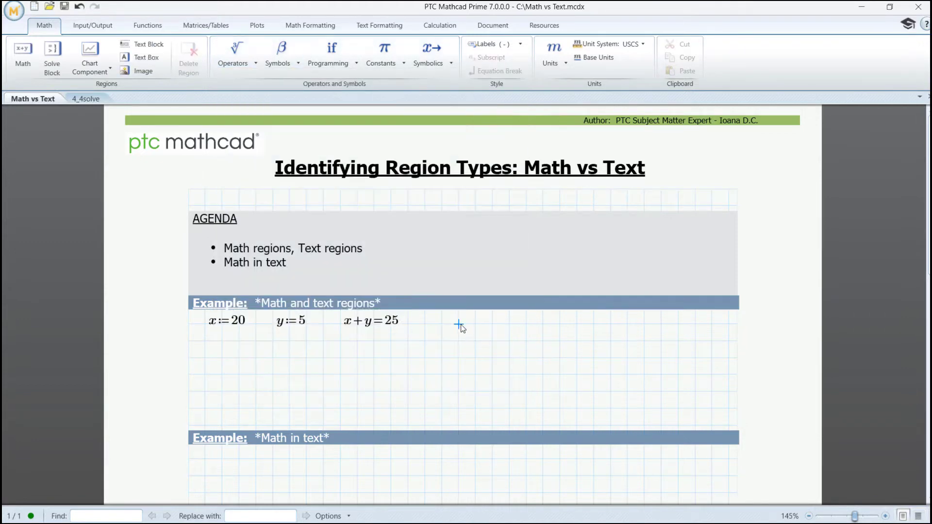
type("e")
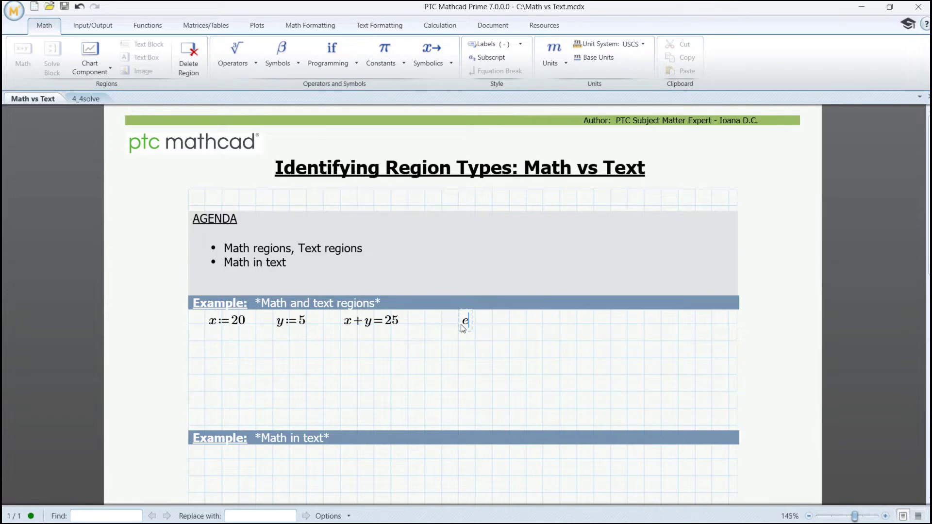
type("=2.718")
left_click(467, 323)
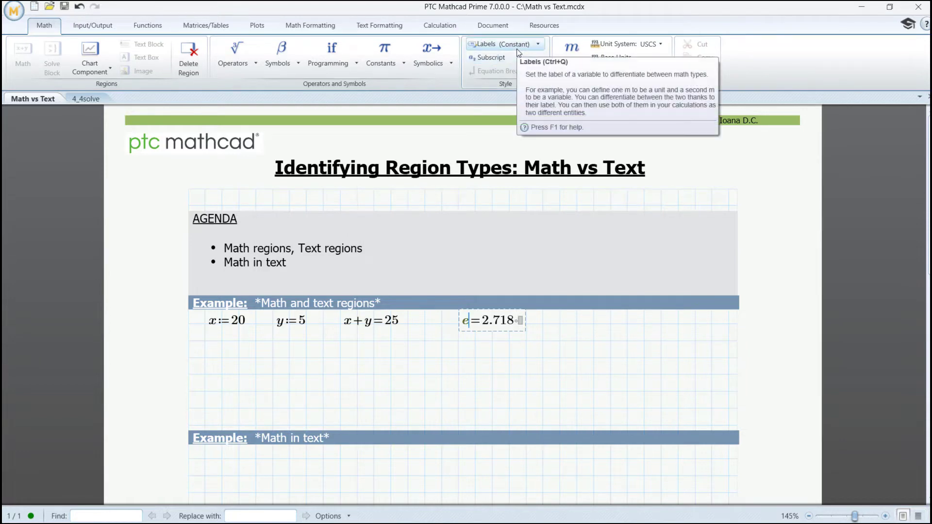
left_click(210, 361)
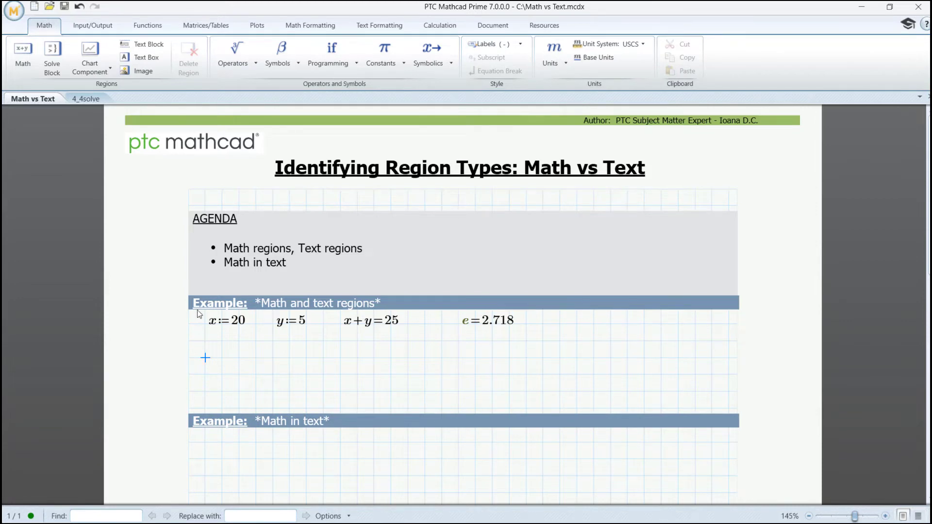
Step: Insert a text box reading 'This is a text box' and narrow it so it wraps to two lines
left_click(160, 57)
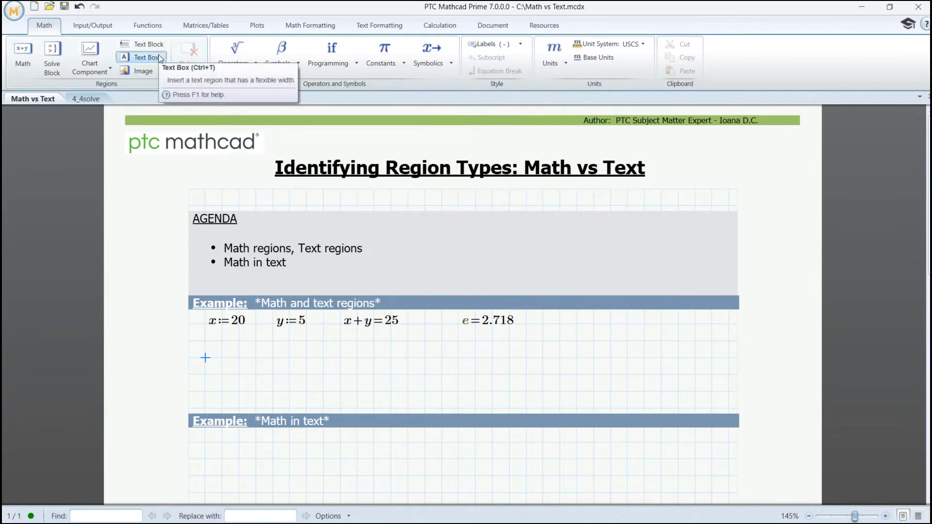
type("This")
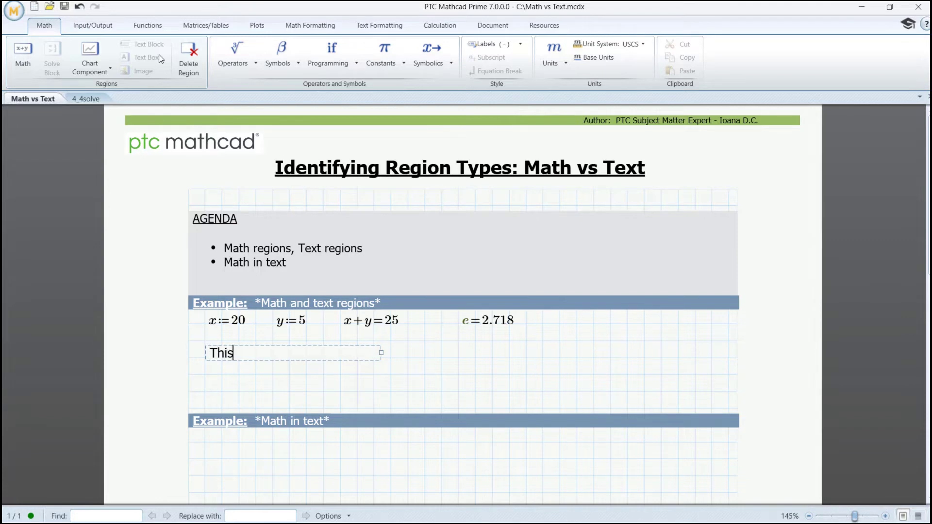
type(" is a text box")
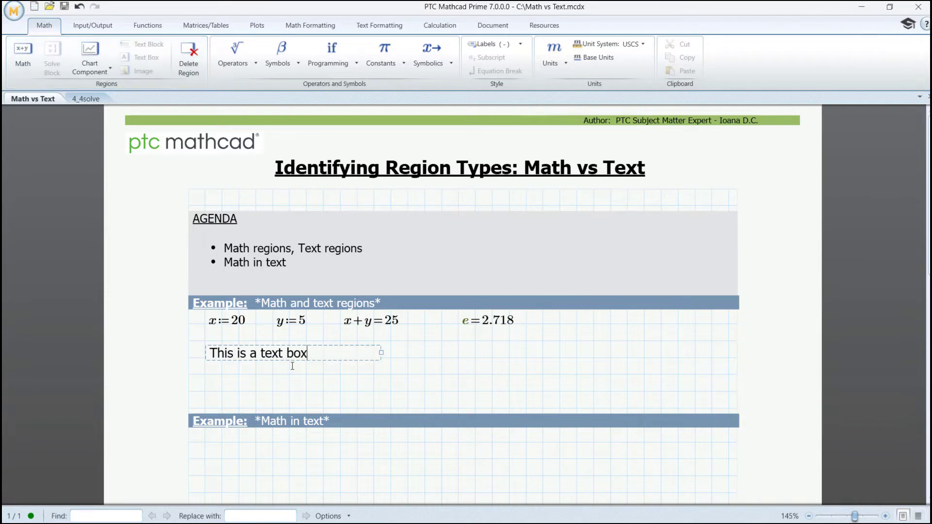
left_click_drag(381, 352, 293, 380)
left_click(306, 358)
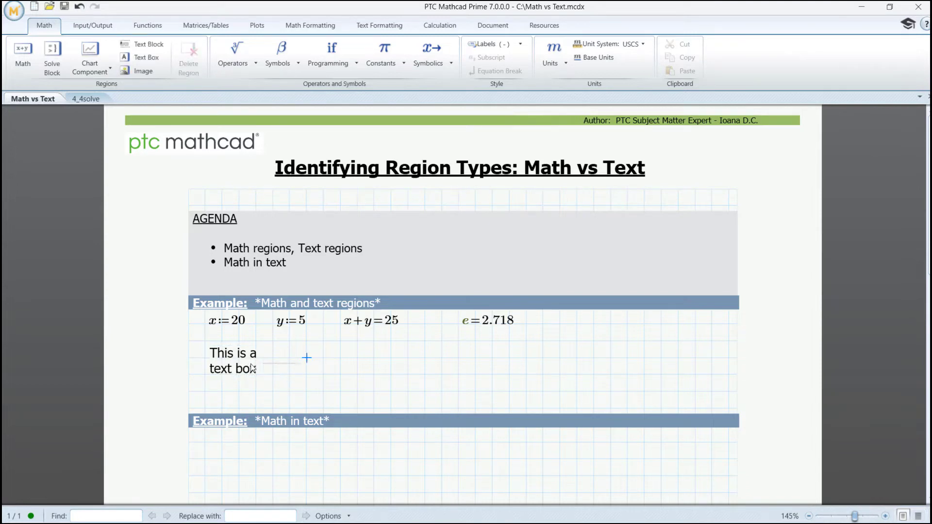
Step: Move the text box onto the math row beside e=2.718
left_click(238, 365)
key("Up")
key("Right")
key("Right")
key("Right")
key("Right")
key("Right")
key("Right")
key("Right")
key("Right")
key("Right")
key("Right")
key("Right")
key("Right")
key("Right")
key("Right")
key("Right")
key("Right")
key("Right")
key("Right")
key("Right")
key("Right")
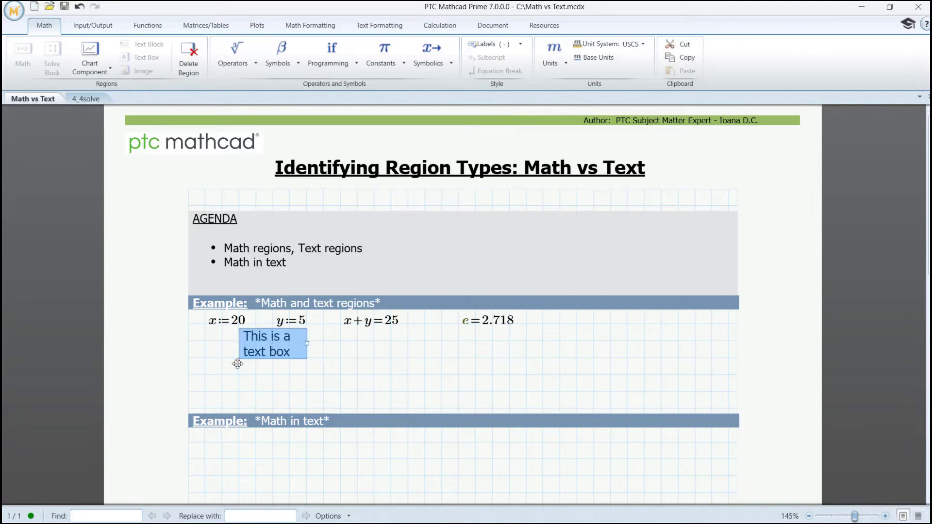
key("Up")
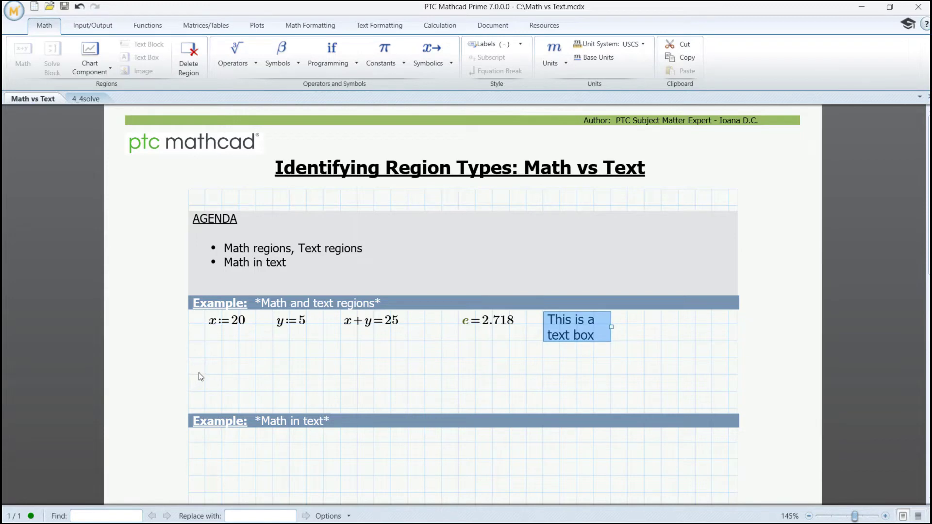
left_click(205, 360)
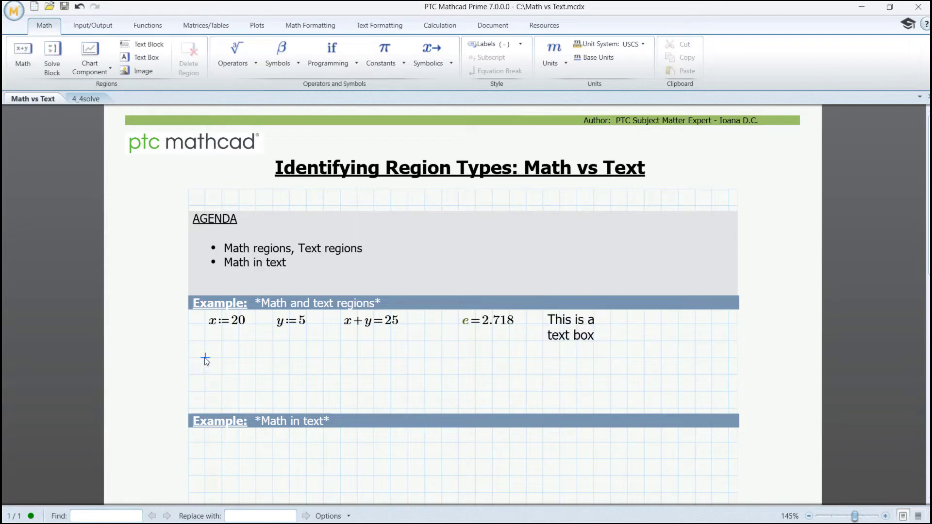
Step: Insert a full-width text block reading 'This is a text block.' and settle it below the math row
left_click(162, 48)
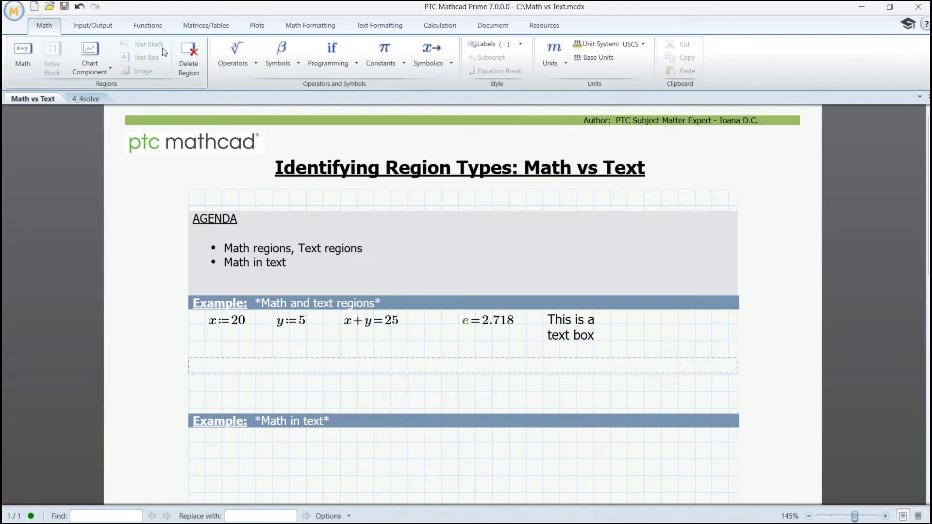
type("This is a text block.")
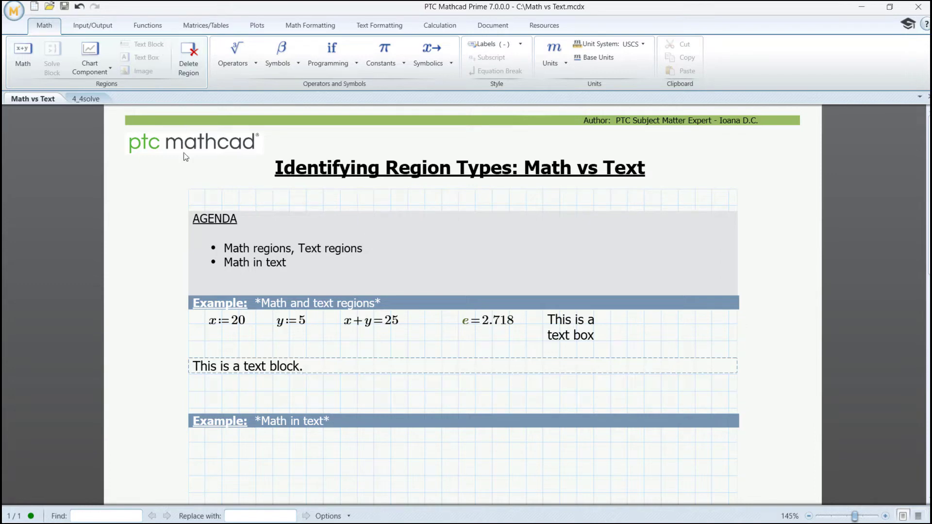
left_click(256, 392)
left_click(252, 373)
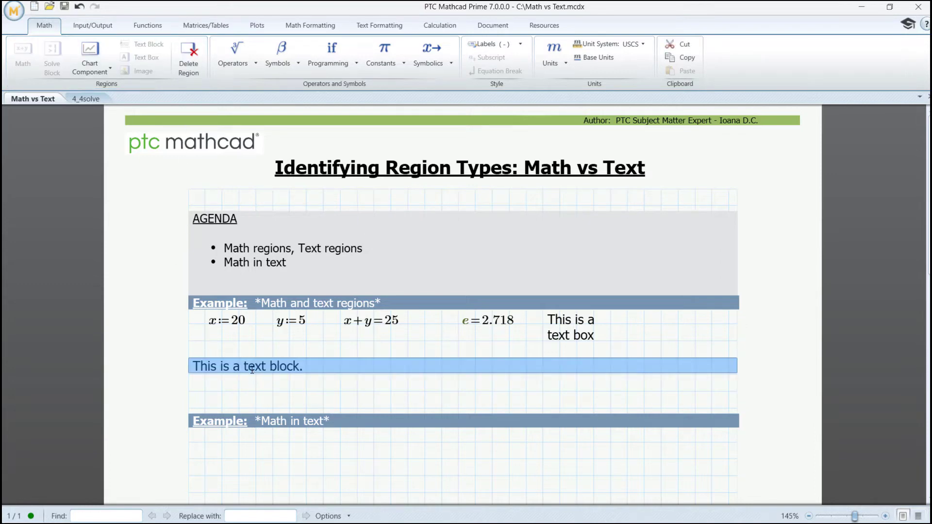
key("Down")
key("Down")
key("Up")
key("Up")
left_click(205, 459)
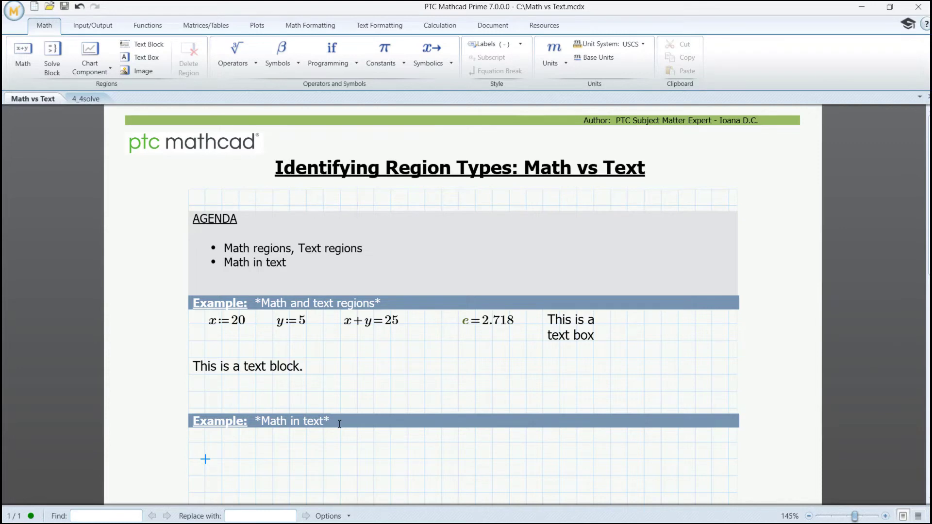
Step: Write 'The variable a is defined as' with inline math a:=3·g, finish the sentence, and widen it to one line
scroll(339, 424, "down", 2)
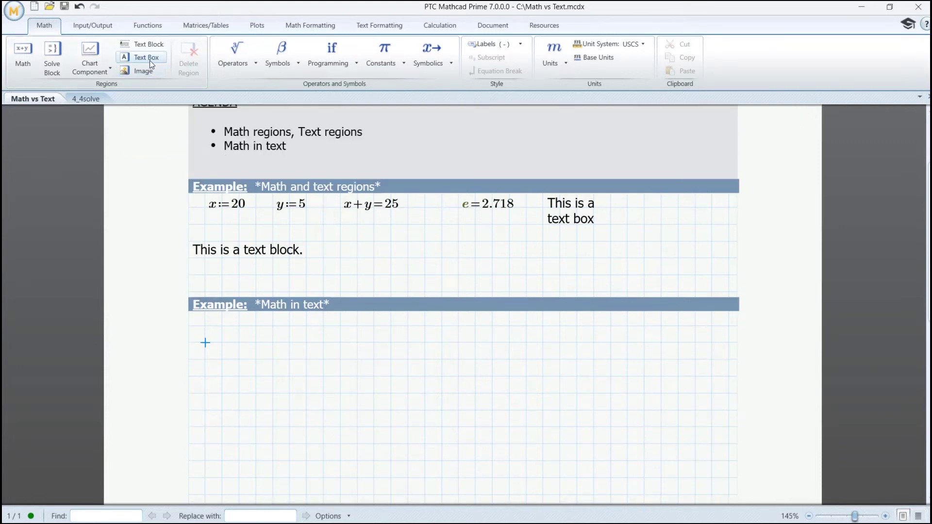
left_click(149, 60)
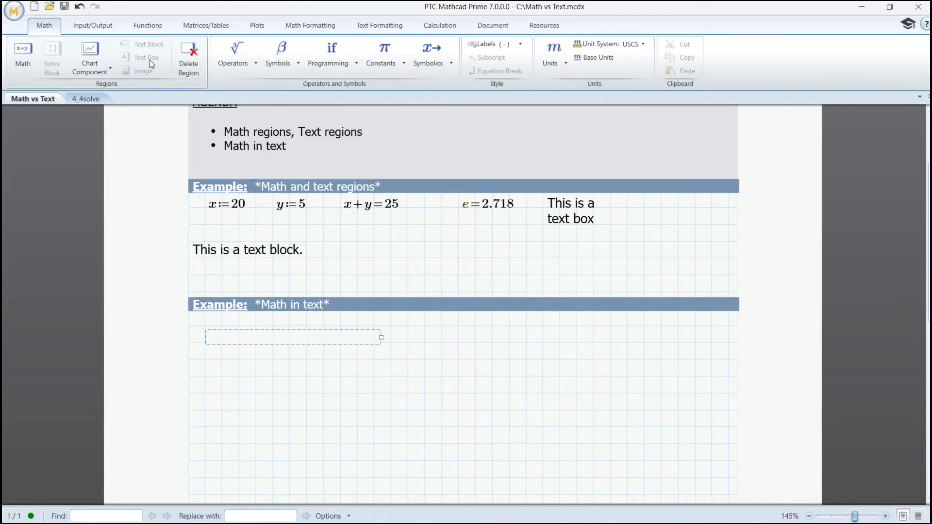
type("The variable a is define")
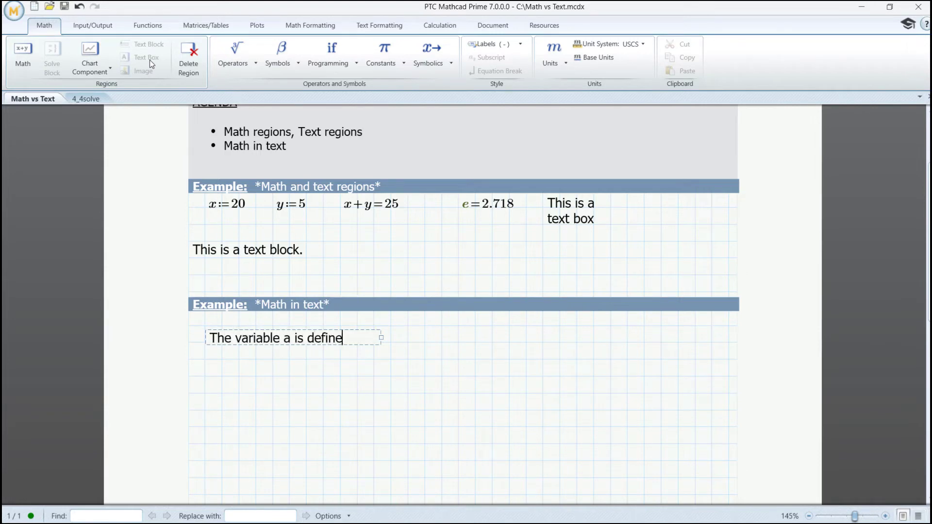
type("d as")
left_click(31, 62)
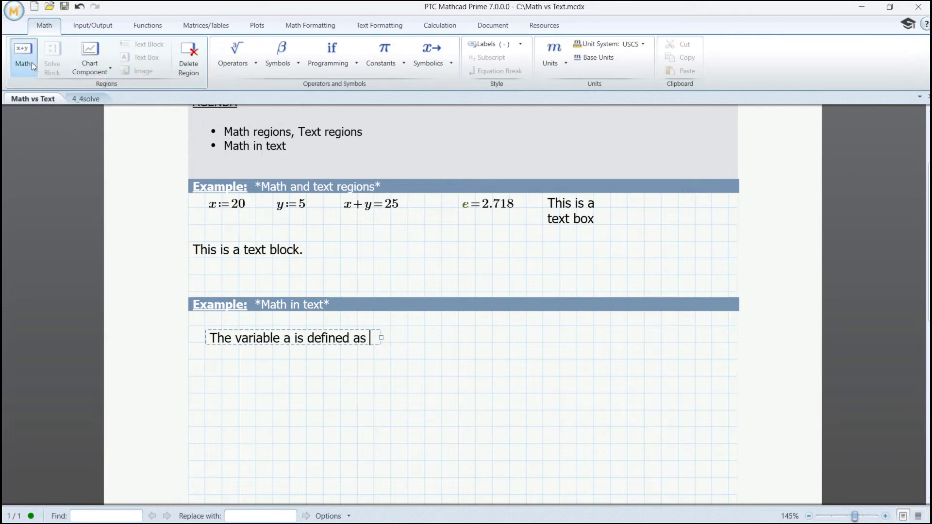
type("a:=")
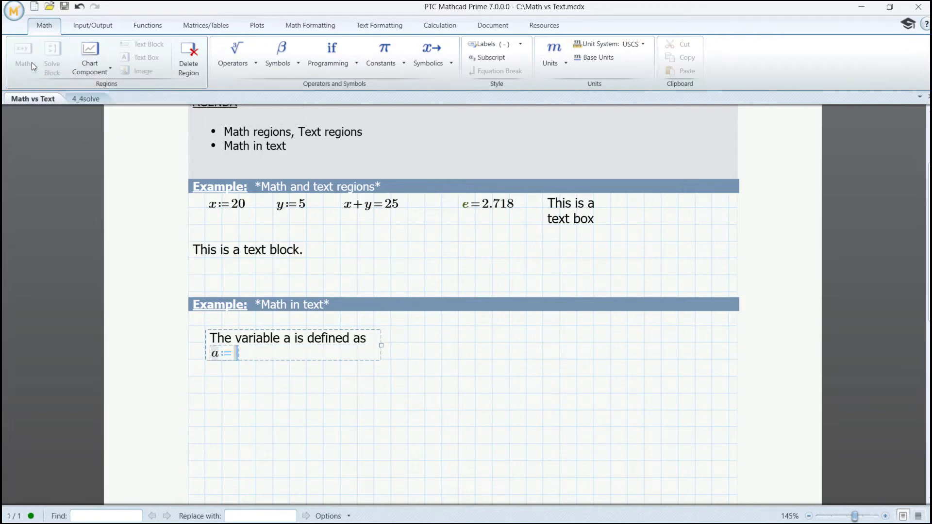
type("3·g")
key("Right")
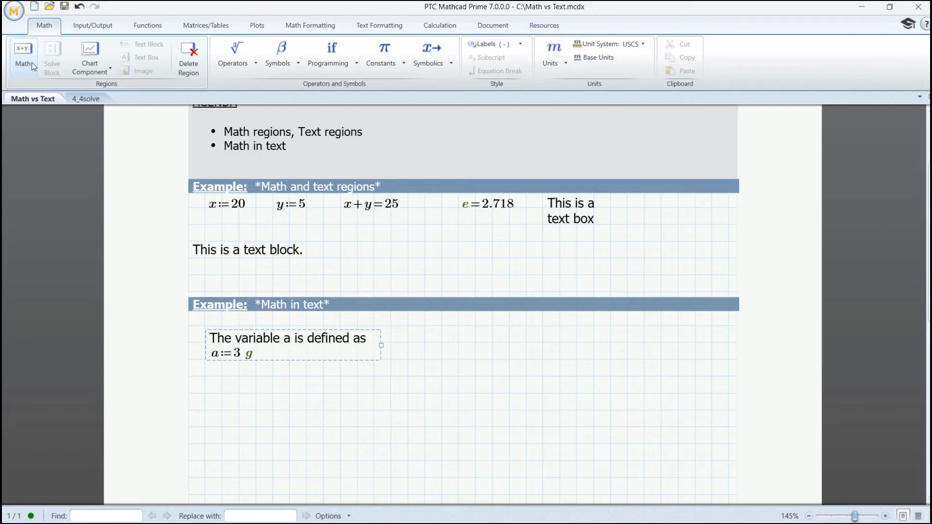
type("where g is")
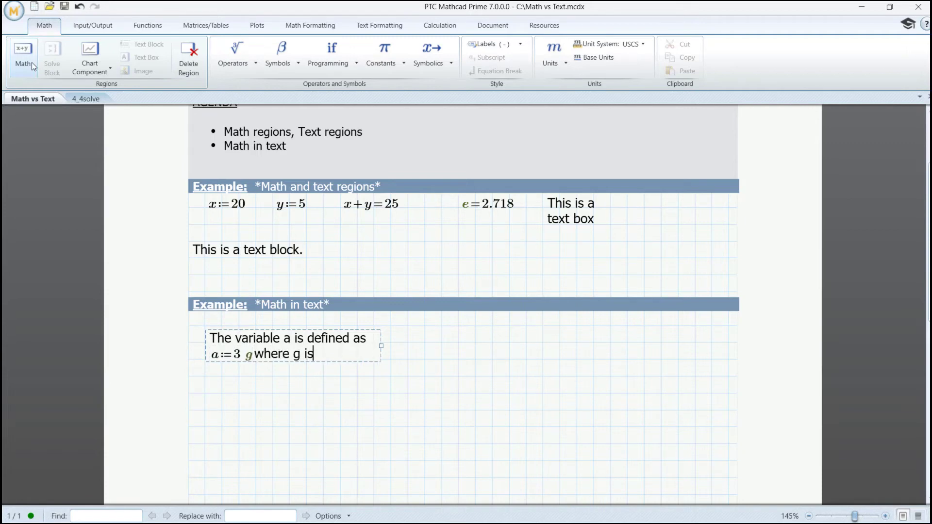
type(" the gravitational ac")
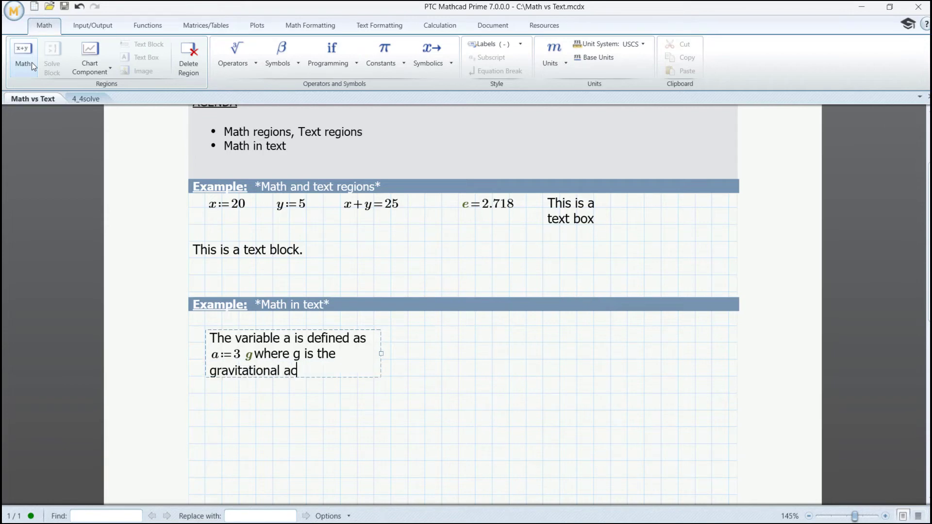
type("celeration.")
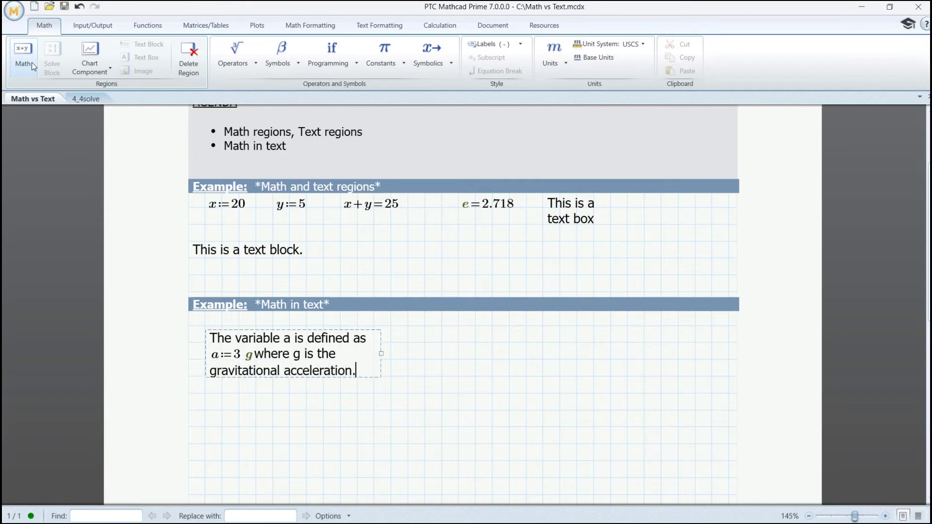
left_click_drag(404, 354, 704, 355)
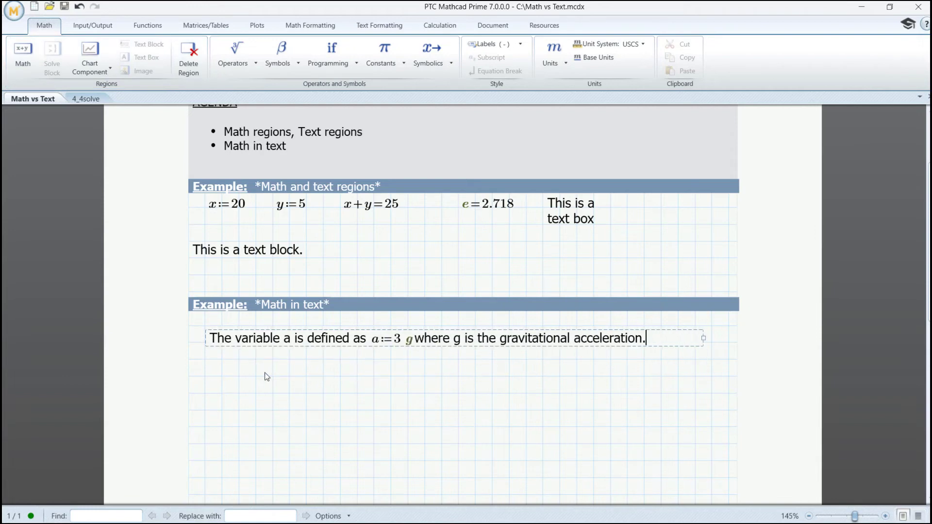
left_click(234, 379)
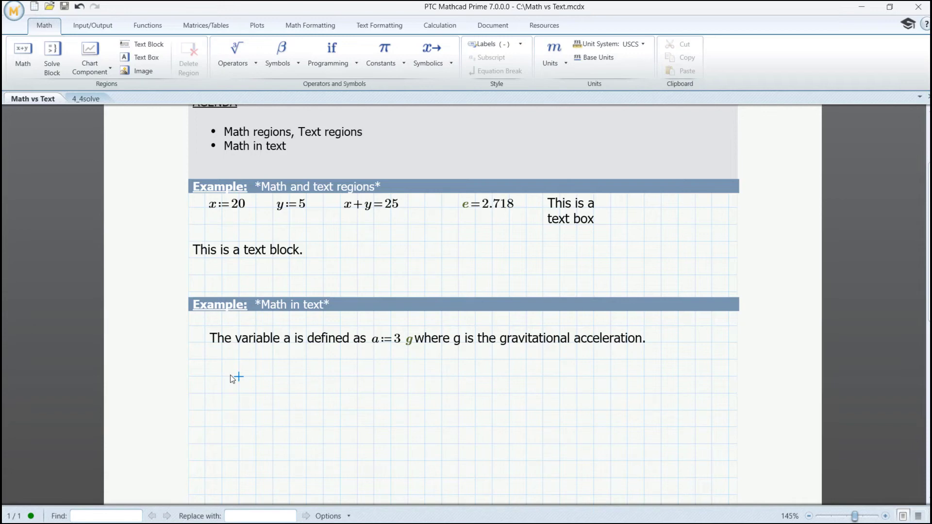
Step: Evaluate a= to 96.522 ft/s² below the sentence, then switch to the 4_4solve worksheet
type("a")
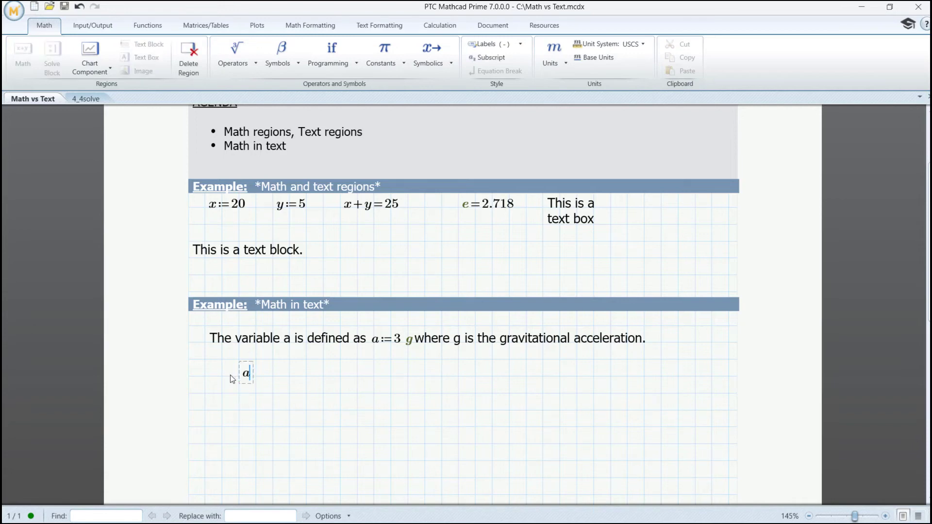
type("=96.522 ft/s^2")
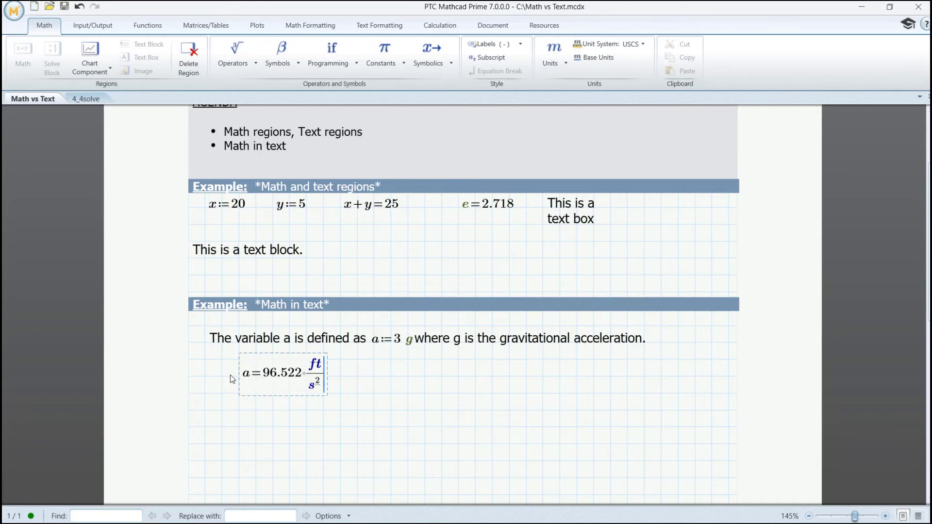
key("ctrl+Tab")
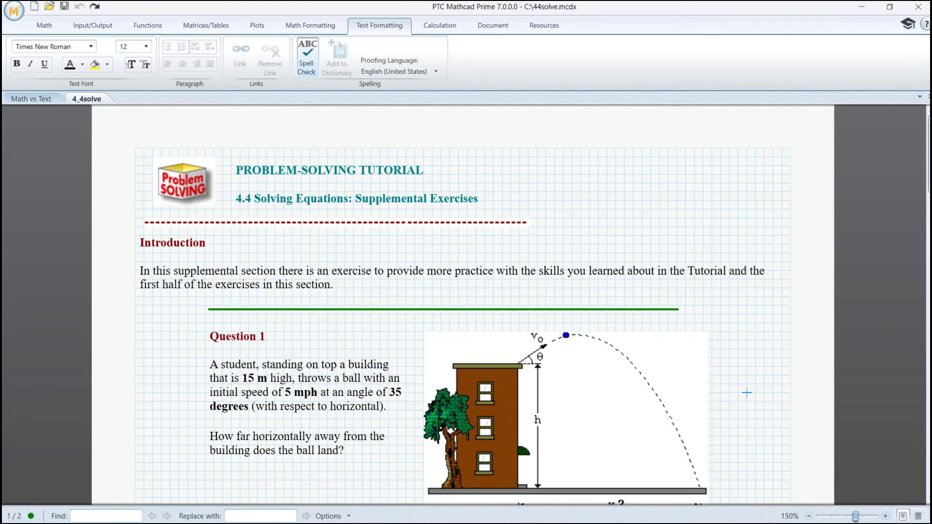
Step: Color the page-2 height equation y=yo+vyo·t−½·g·t² red and set its font to Segoe Script
scroll(454, 320, "down", 5)
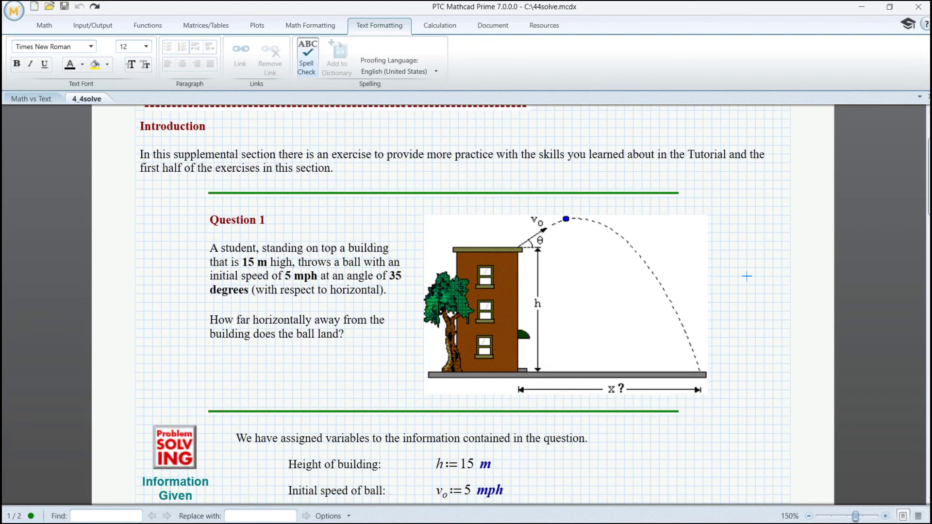
scroll(462, 309, "down", 5)
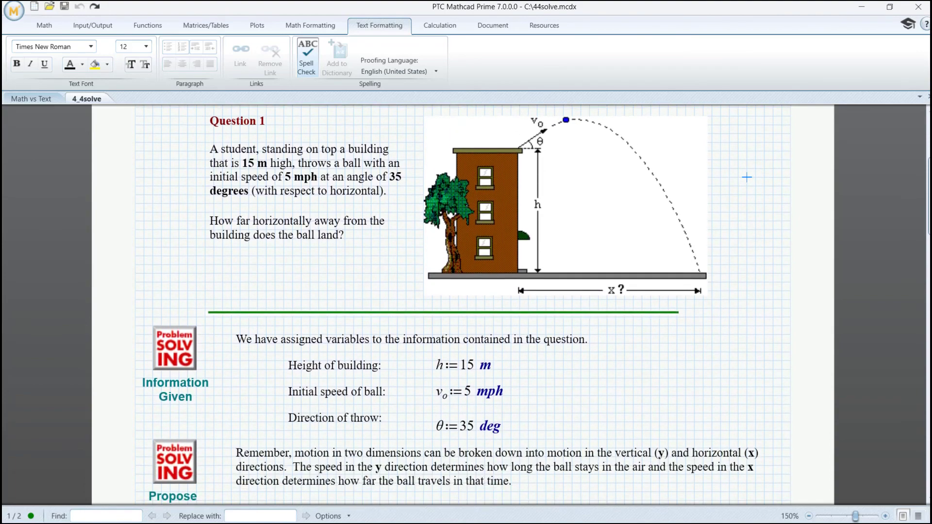
scroll(462, 305, "down", 6)
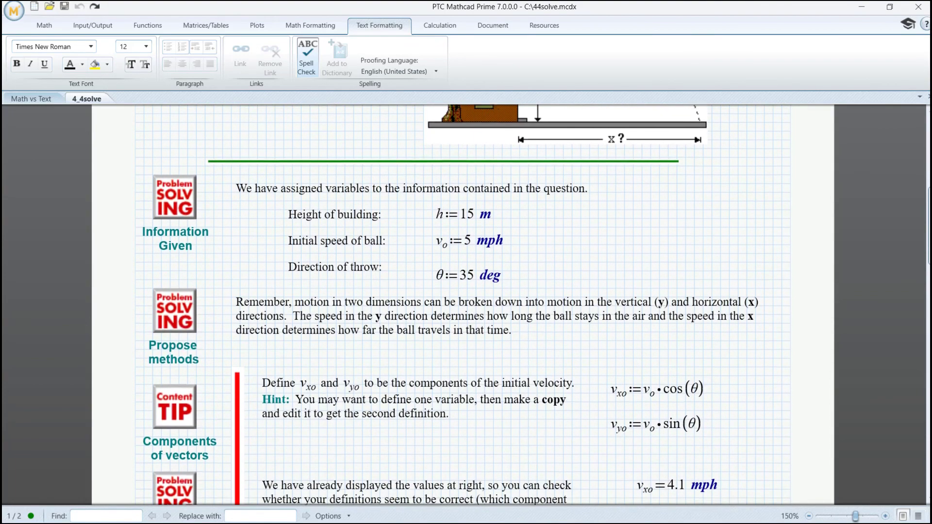
scroll(463, 305, "down", 5)
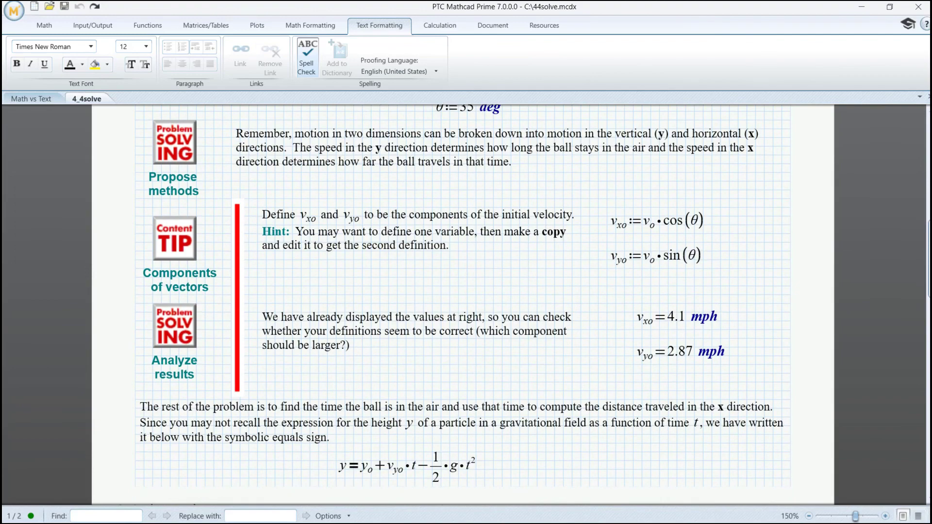
scroll(462, 305, "down", 8)
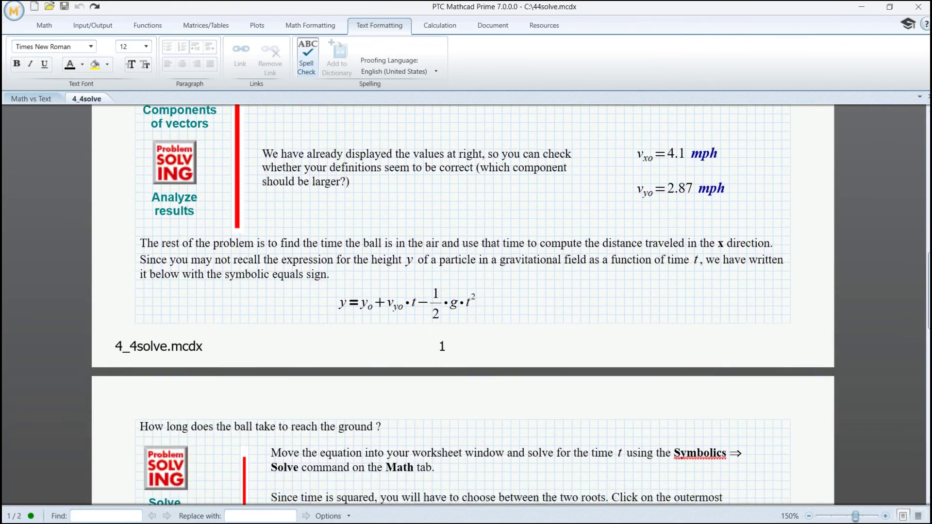
scroll(927, 339, "down", 7)
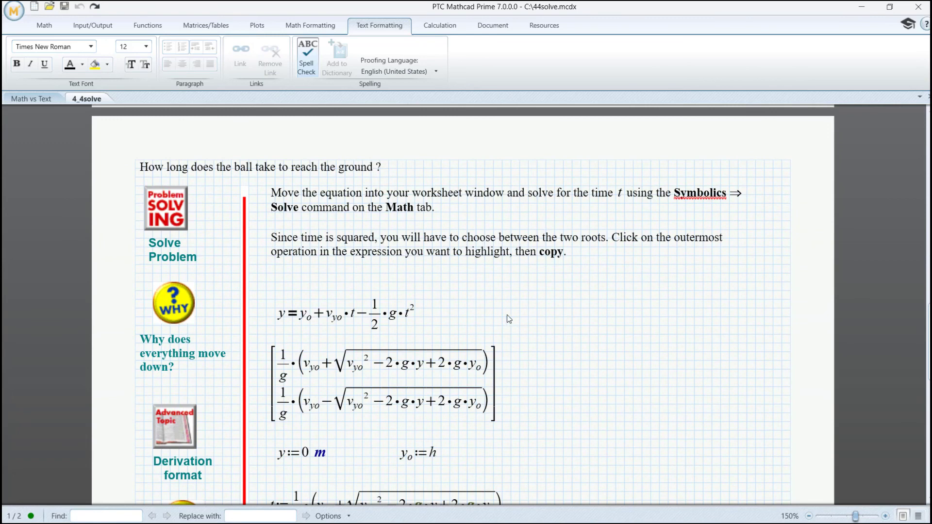
left_click(378, 316)
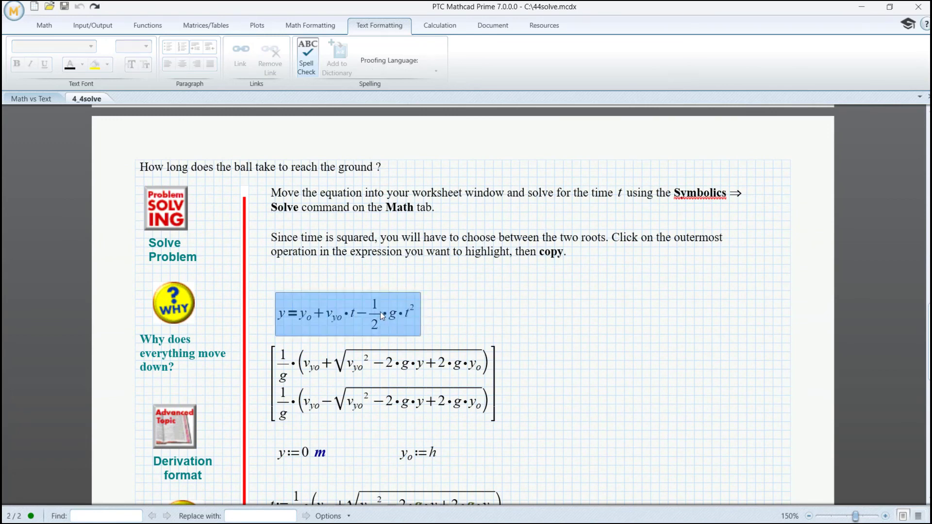
left_click(312, 27)
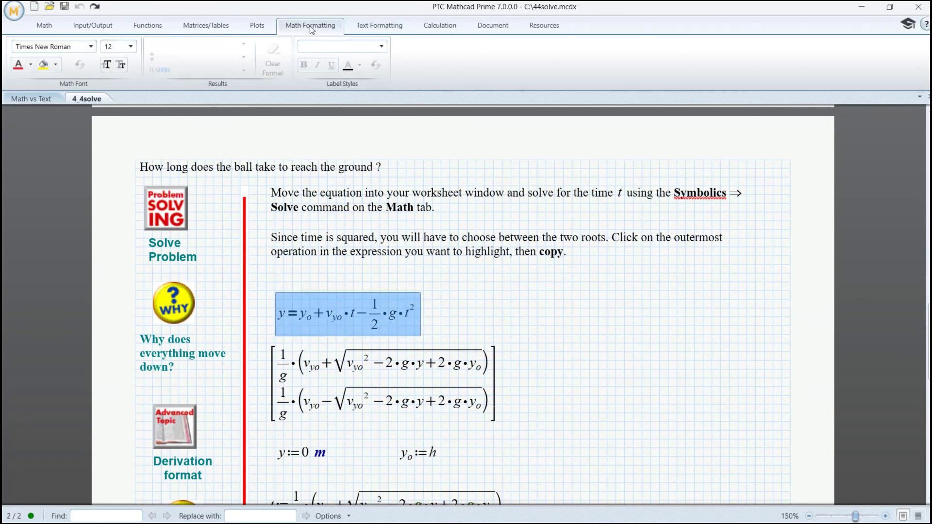
left_click(18, 64)
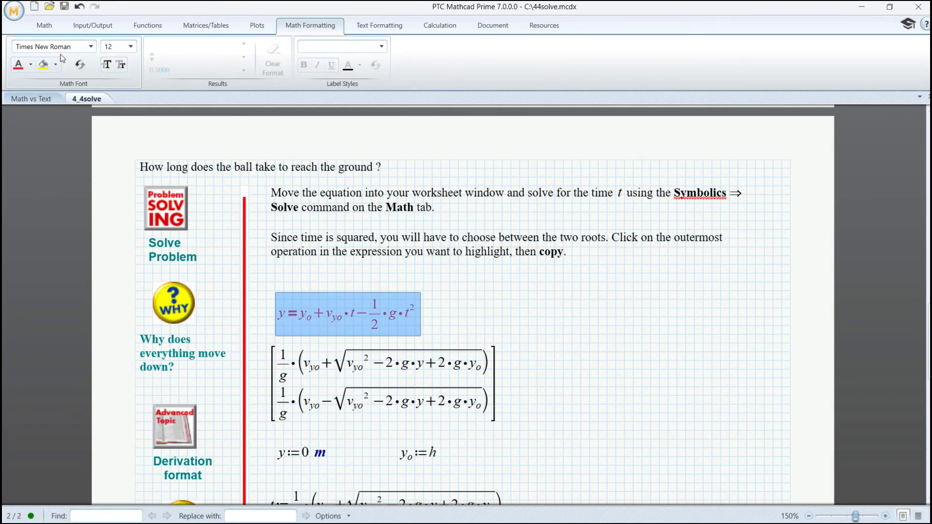
left_click(91, 47)
left_click(76, 86)
left_click(572, 290)
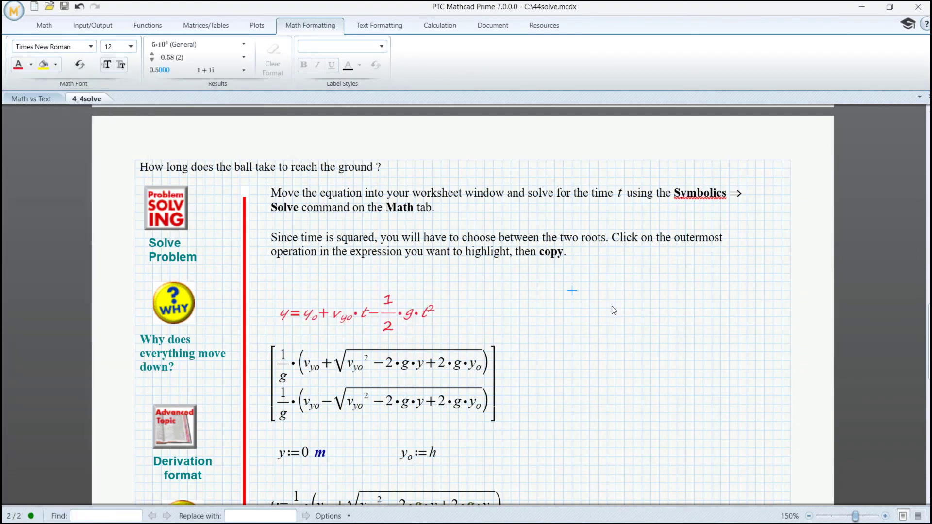
left_click(553, 244)
left_click(388, 28)
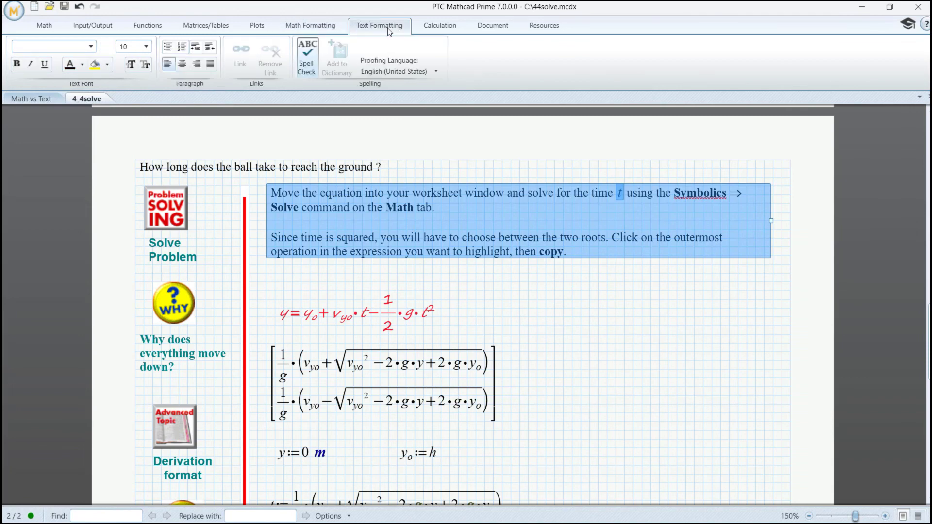